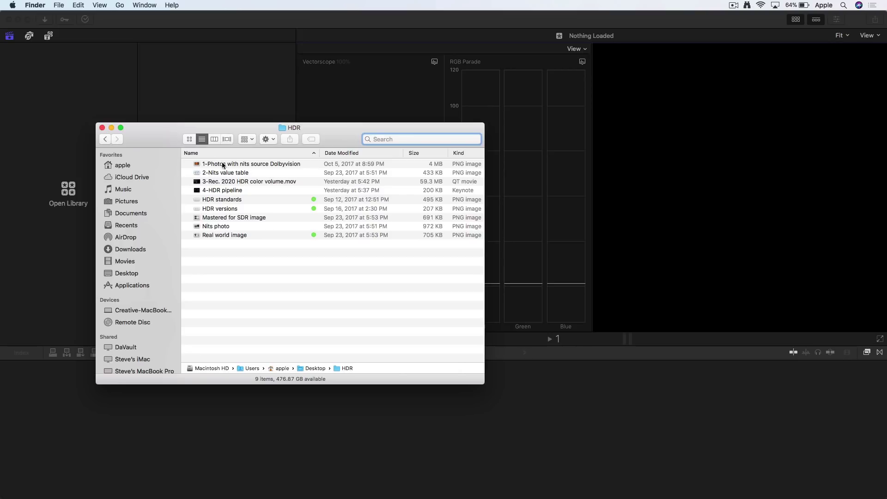
# Select the '1-Photos with nits source Dolbyvision' flower photo in the HDR folder.
pyautogui.click(223, 164)
# Quick Look the flower photo with its nits labels and reposition the preview.
pyautogui.press('space')
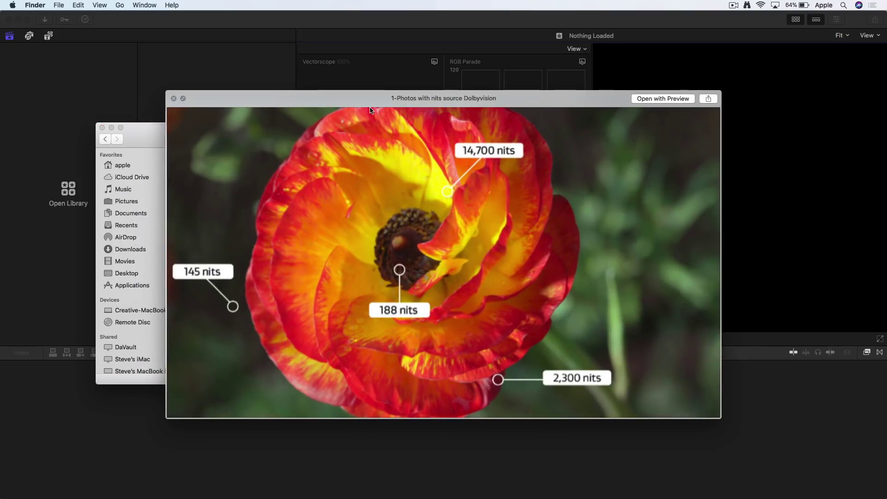
pyautogui.moveTo(361, 101)
pyautogui.mouseDown()
pyautogui.moveTo(381, 102)
pyautogui.moveTo(356, 103)
pyautogui.mouseUp()
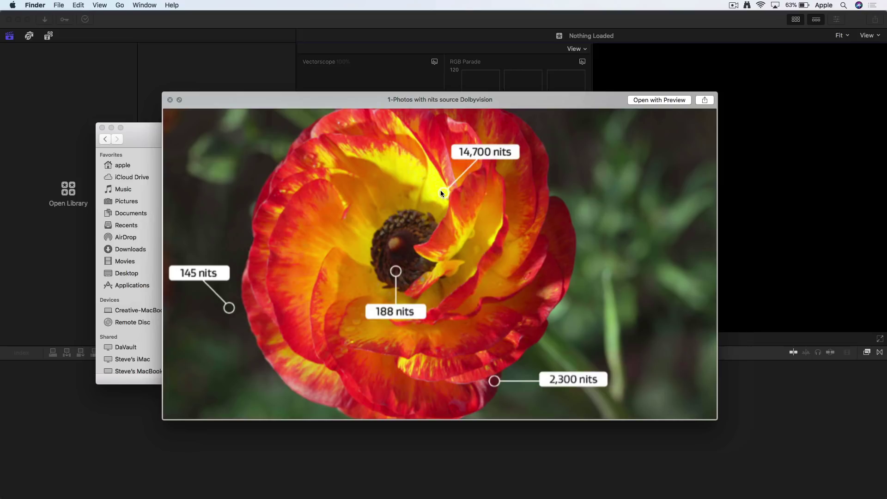
# Close the flower preview, review the '2-Nits value table' in Quick Look, then close it.
pyautogui.press('space')
pyautogui.press('Down')
pyautogui.press('space')
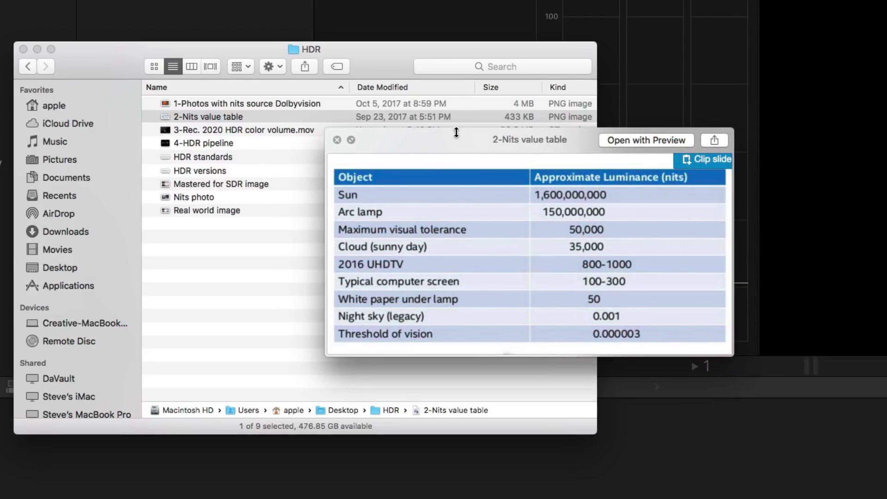
pyautogui.moveTo(457, 145); pyautogui.dragTo(445, 135)
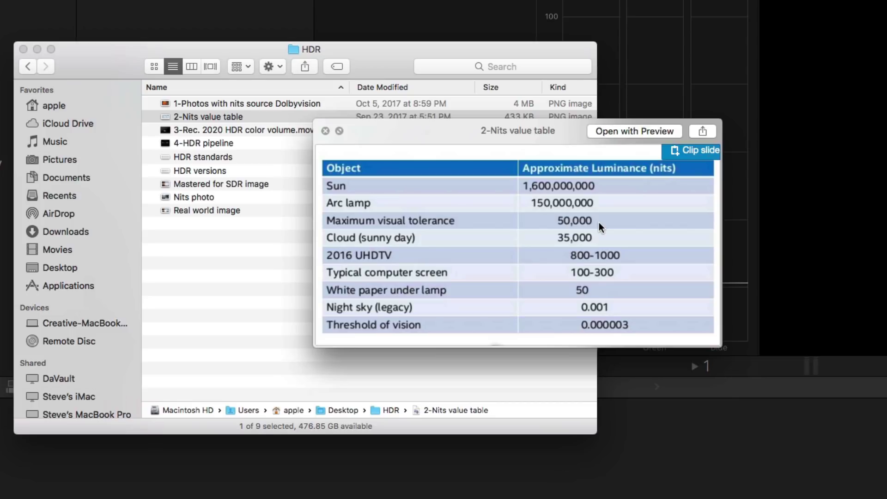
pyautogui.press('space')
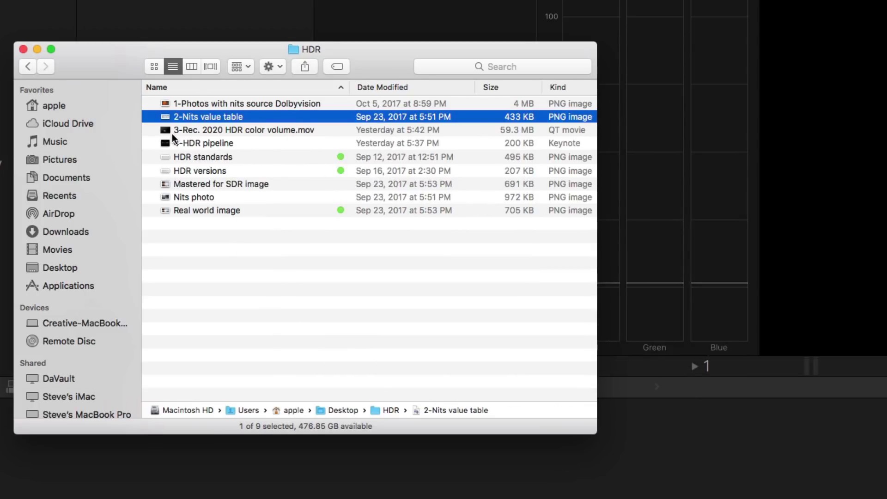
# Go through the HDR colour-volume movie and '4-HDR pipeline' presentation, then switch to Safari.
pyautogui.click(165, 132)
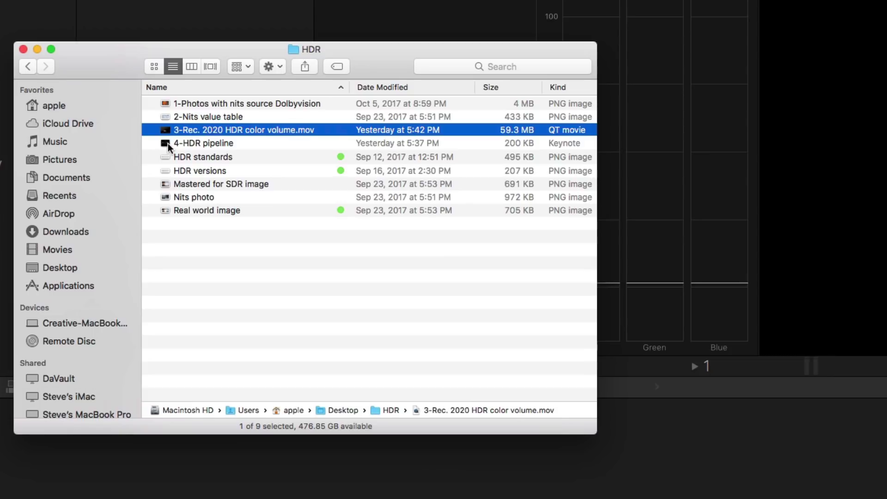
pyautogui.click(168, 143)
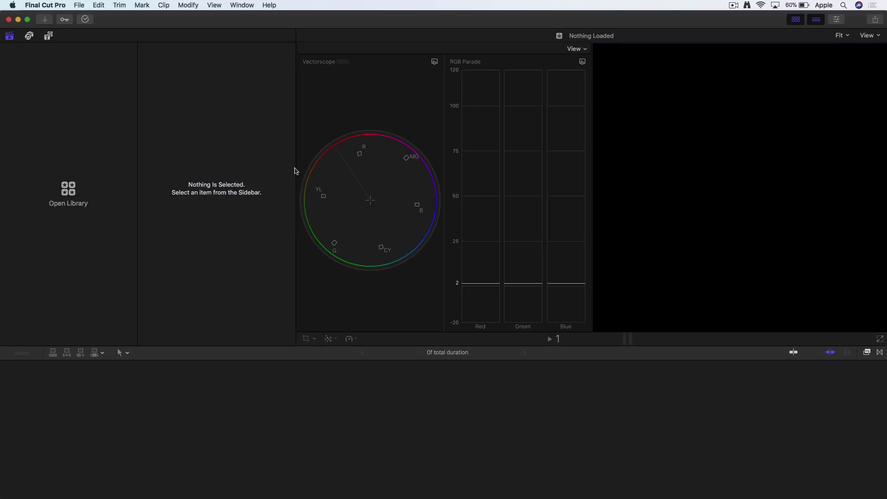
pyautogui.press('super+Tab')
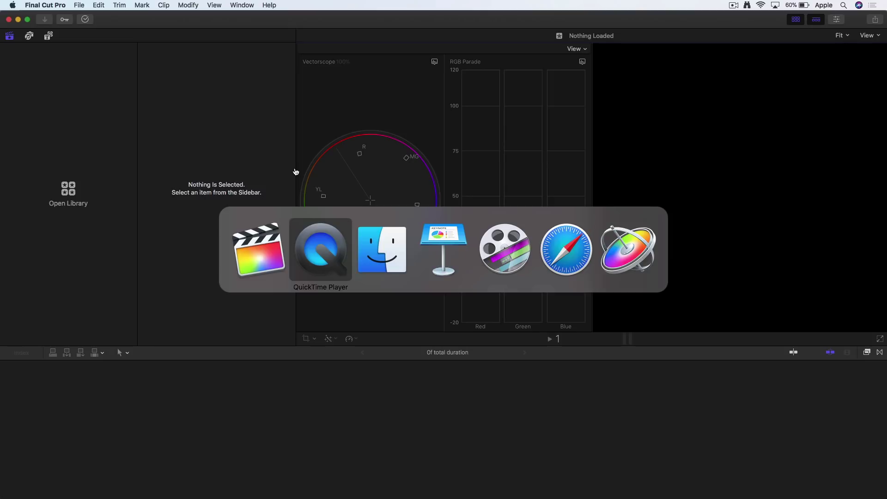
pyautogui.press('super+Tab')
pyautogui.press('super+Tab')
pyautogui.press('super+Tab')
pyautogui.press('super+Tab')
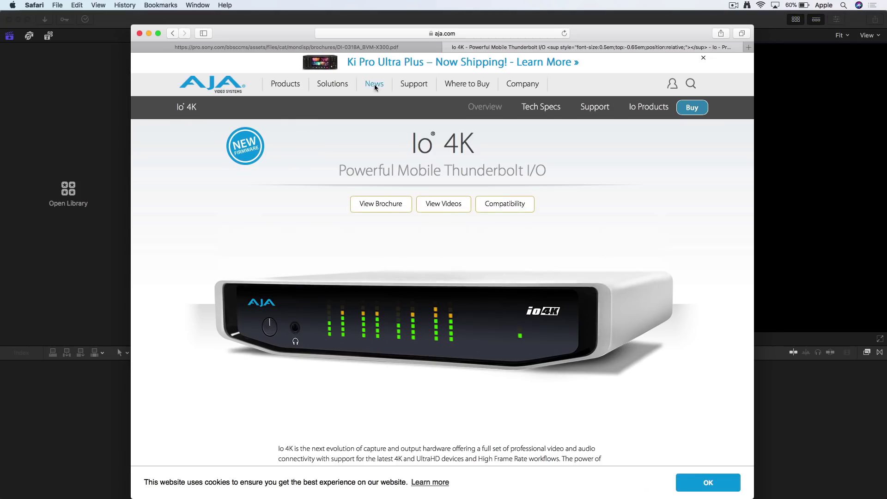
# View the Sony BVM-X300 brochure PDF, then switch to the AJA Io 4K product page.
pyautogui.click(418, 46)
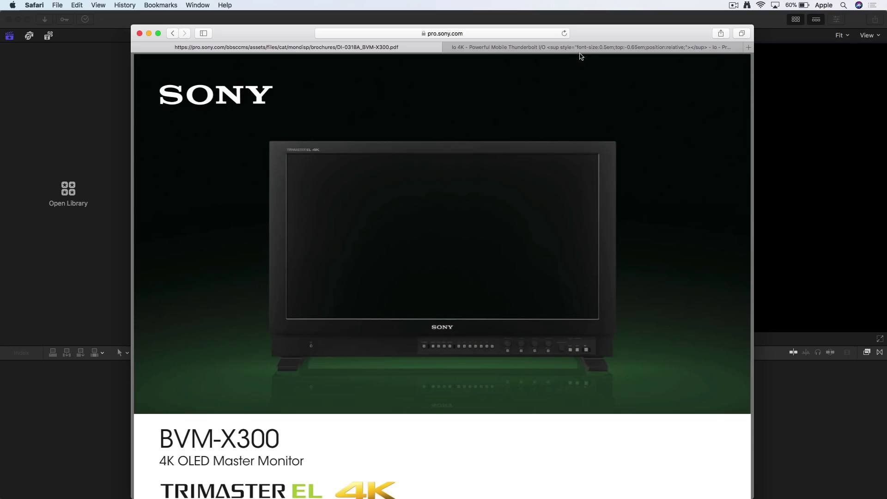
pyautogui.click(580, 48)
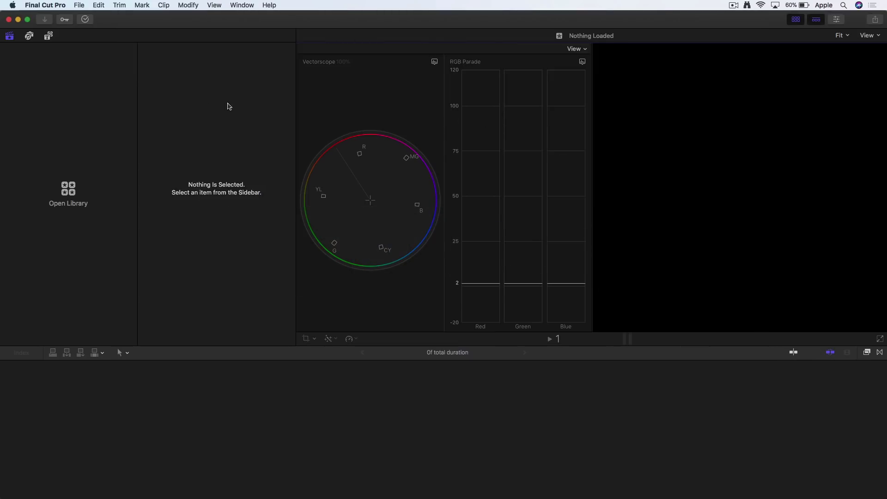
# Create a new library saved as 'My HDR library' and show its colour processing properties.
pyautogui.click(79, 5)
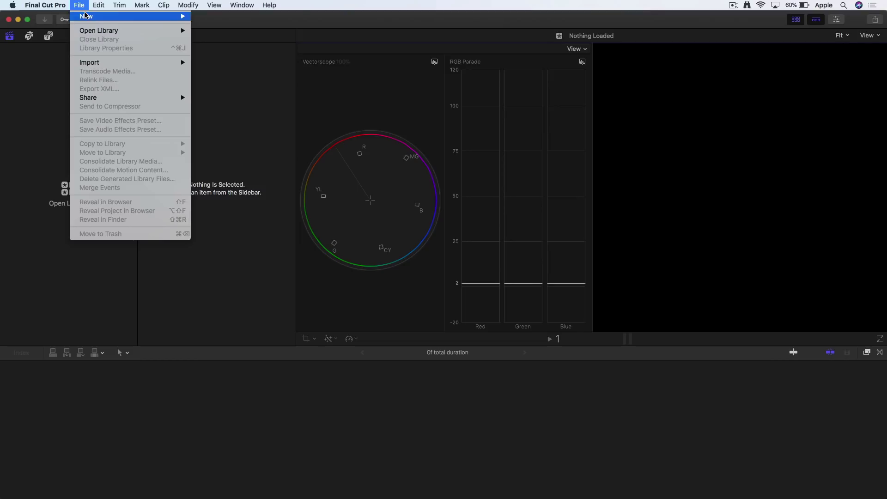
pyautogui.moveTo(93, 16)
pyautogui.click(213, 36)
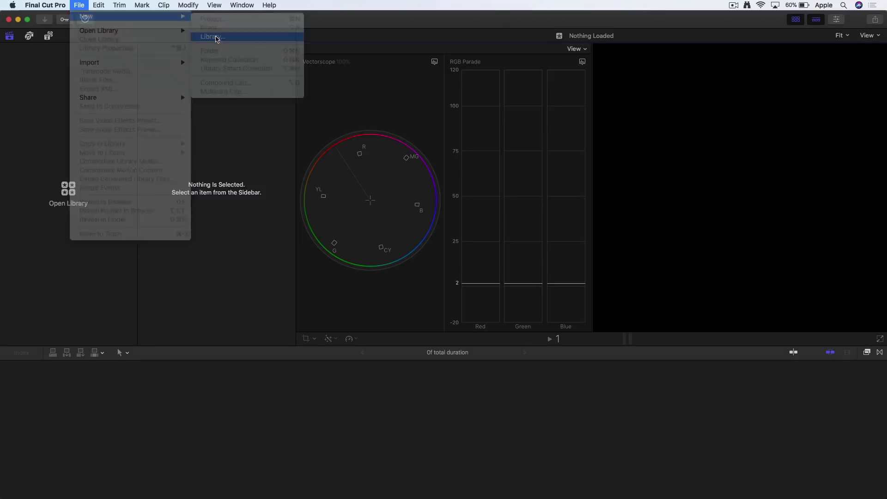
pyautogui.write('My HDR lib')
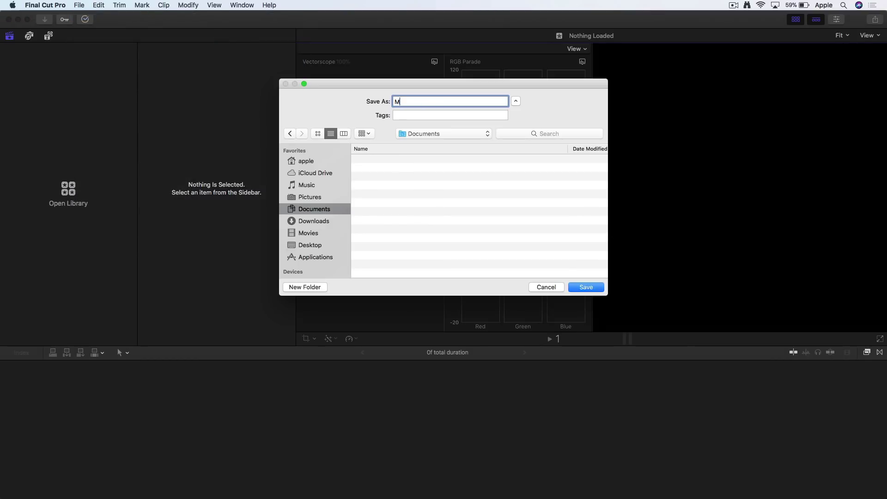
pyautogui.write('rary')
pyautogui.press('Return')
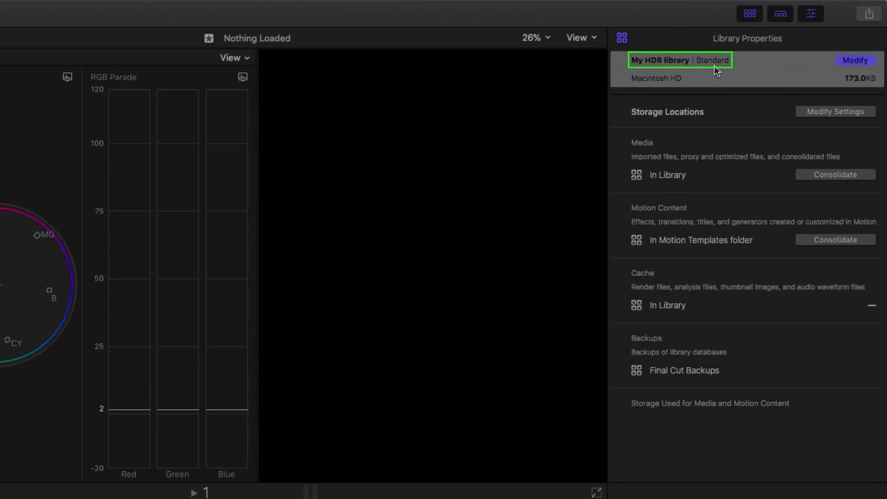
pyautogui.click(855, 60)
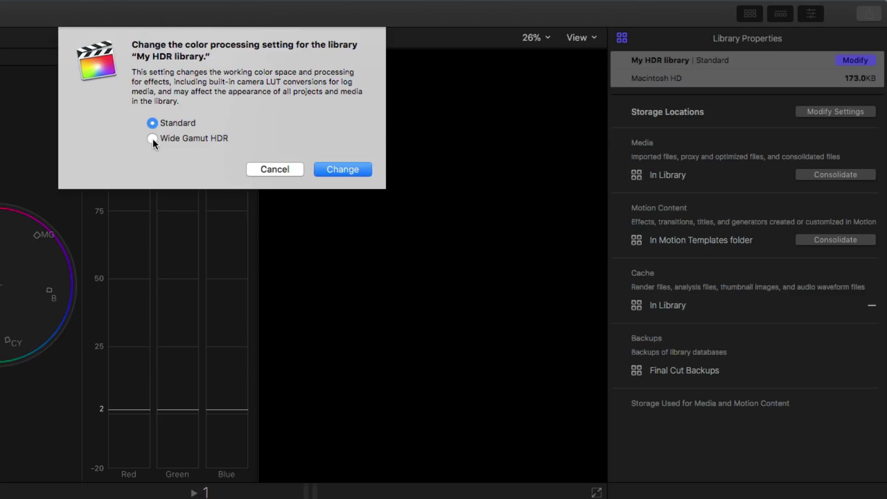
# Set My HDR library's colour processing to Wide Gamut HDR.
pyautogui.click(352, 174)
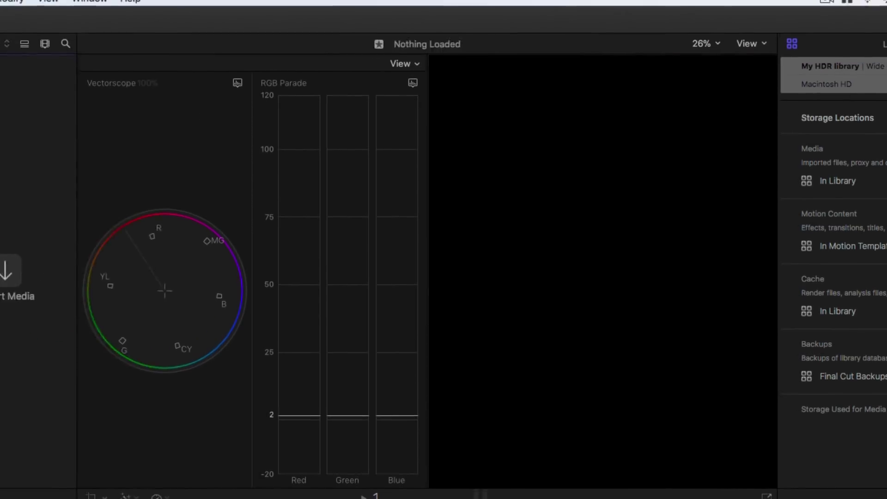
pyautogui.click(114, 7)
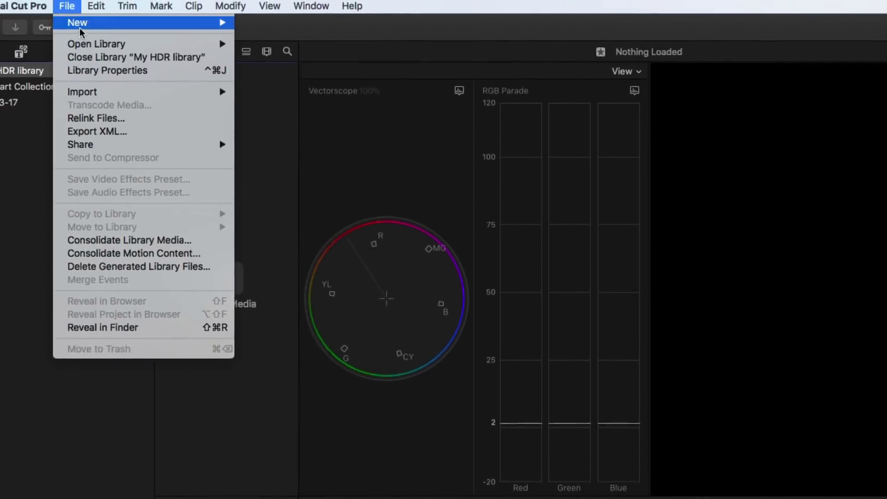
# Create a 4K 24p project with Wide Gamut HDR - Rec. 2020 PQ colour space.
pyautogui.moveTo(148, 24)
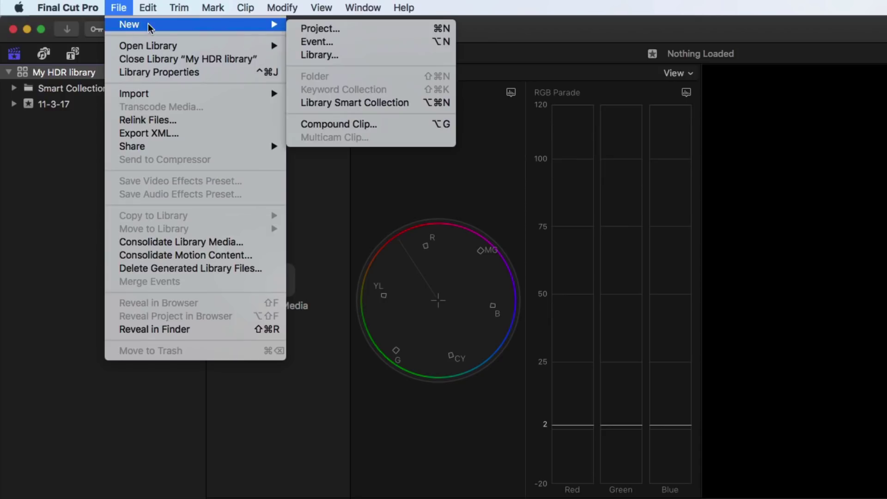
pyautogui.click(372, 32)
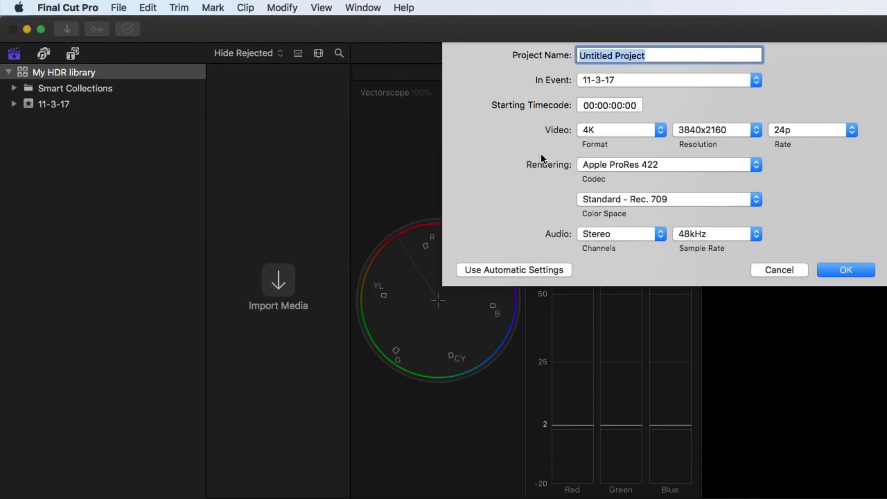
pyautogui.click(675, 201)
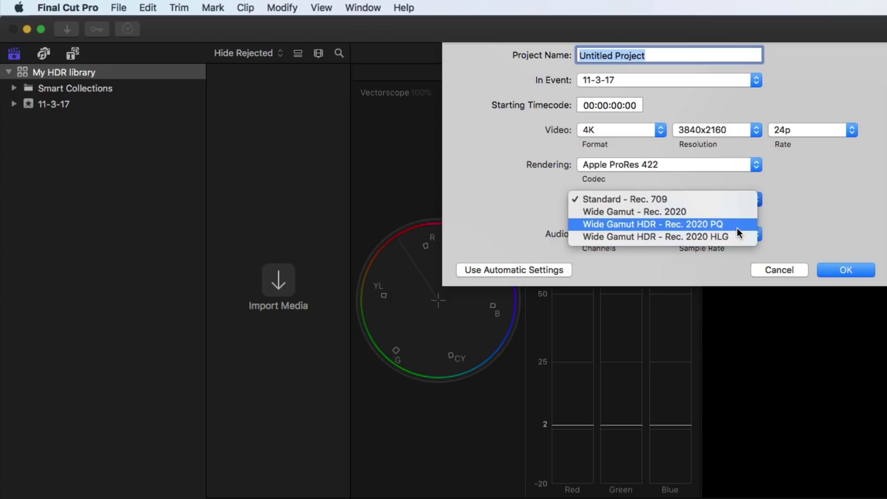
pyautogui.click(736, 228)
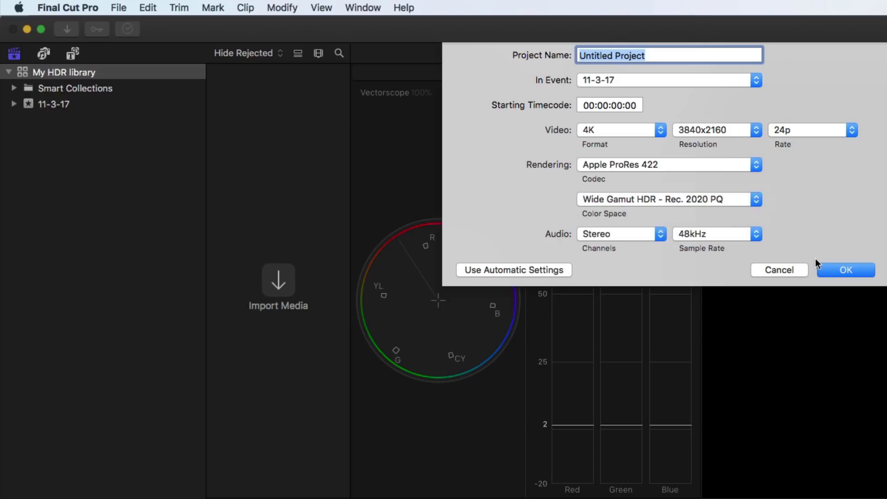
pyautogui.click(848, 272)
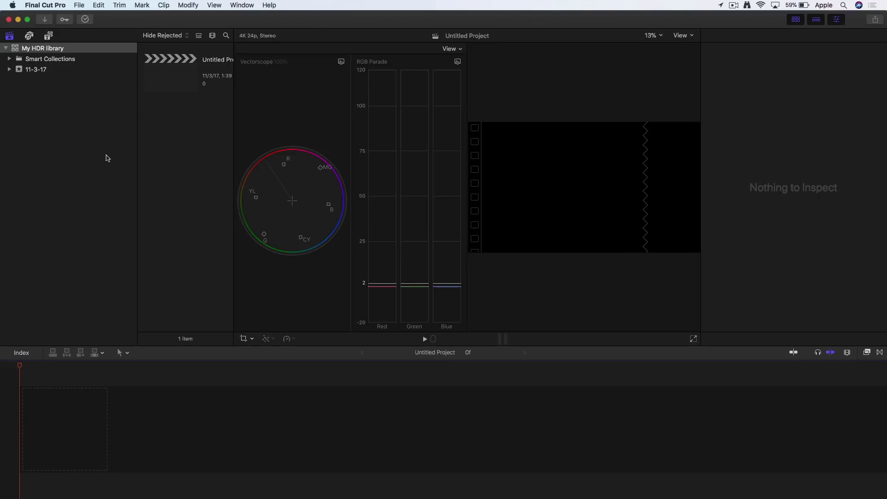
# Import P1060014.MOV from the Desktop into the 11-3-17 event.
pyautogui.press('super+i')
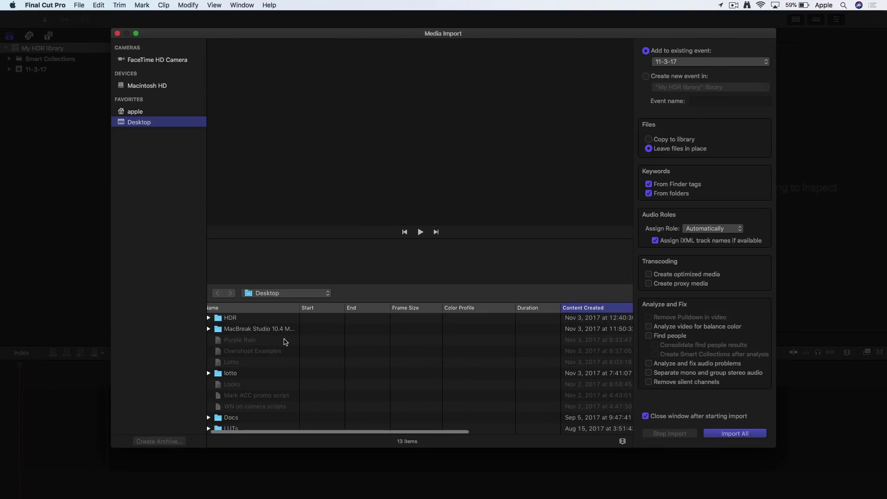
pyautogui.scroll(-2, 283, 341)
pyautogui.scroll(2, 282, 345)
pyautogui.scroll(-2, 281, 346)
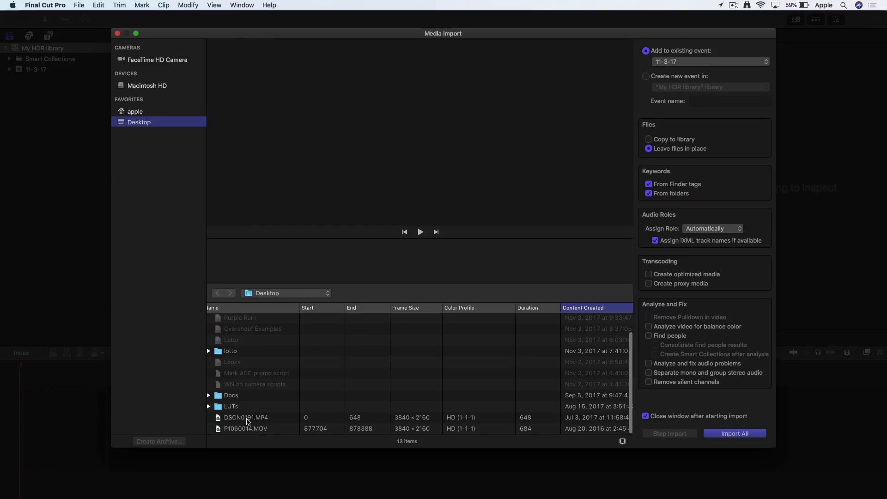
pyautogui.click(245, 429)
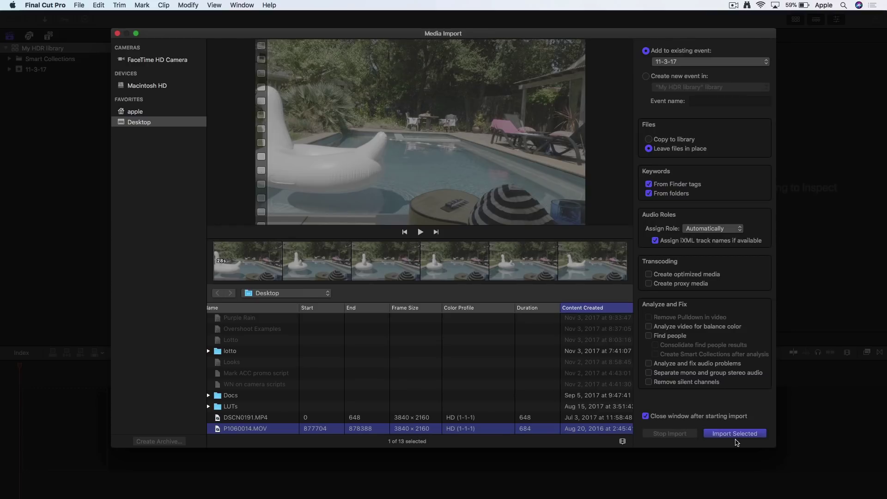
pyautogui.click(731, 435)
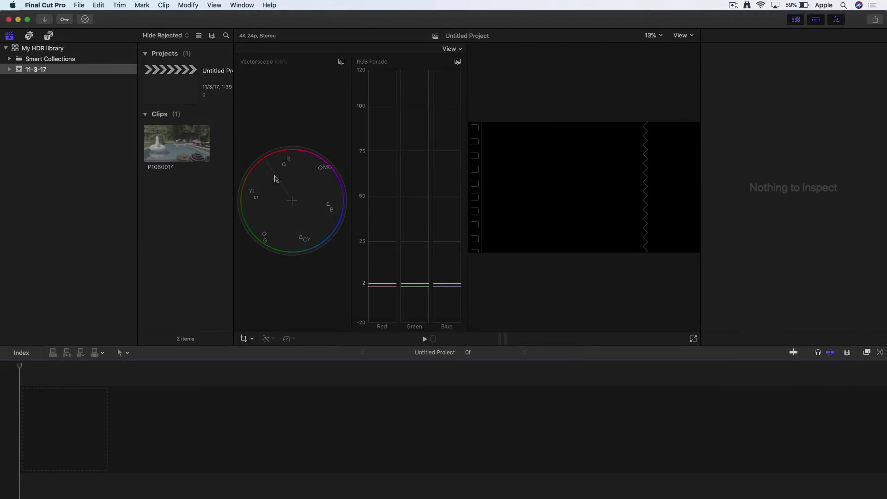
# Append P1060014 to the timeline, hide the browser, and set RGB Parade units to nits (cd/m²).
pyautogui.click(182, 154)
pyautogui.press('e')
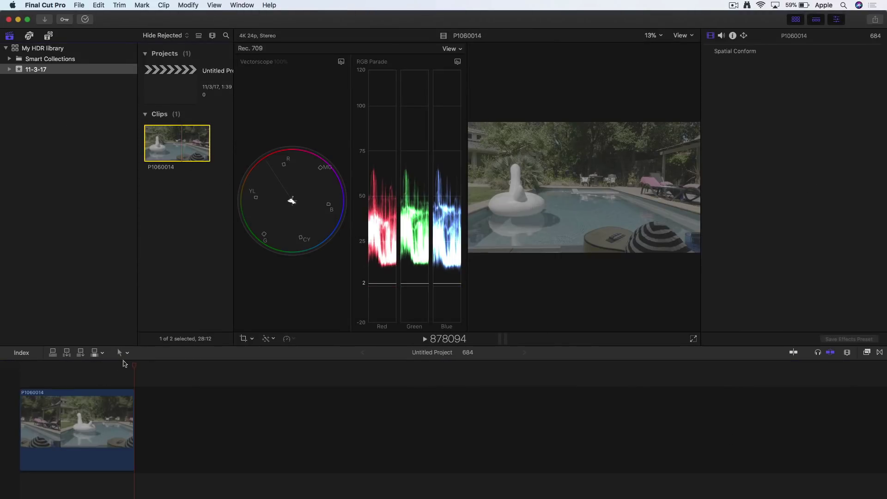
pyautogui.click(72, 369)
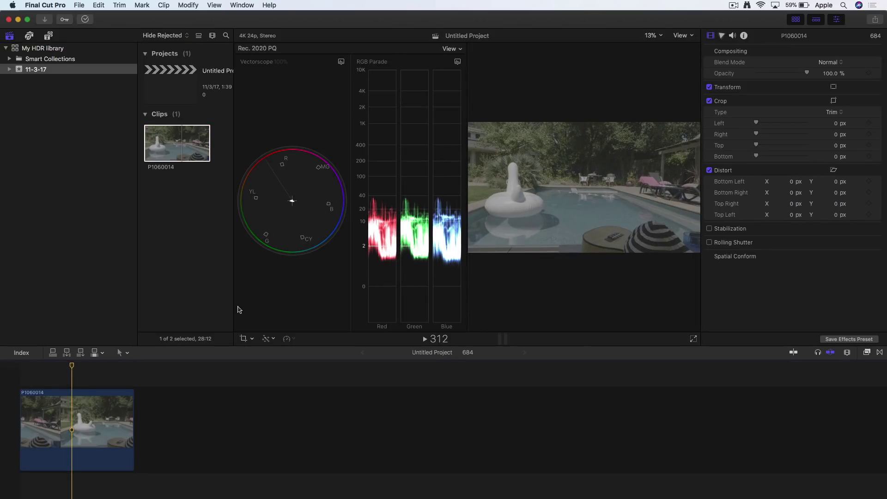
pyautogui.press('ctrl+super+1')
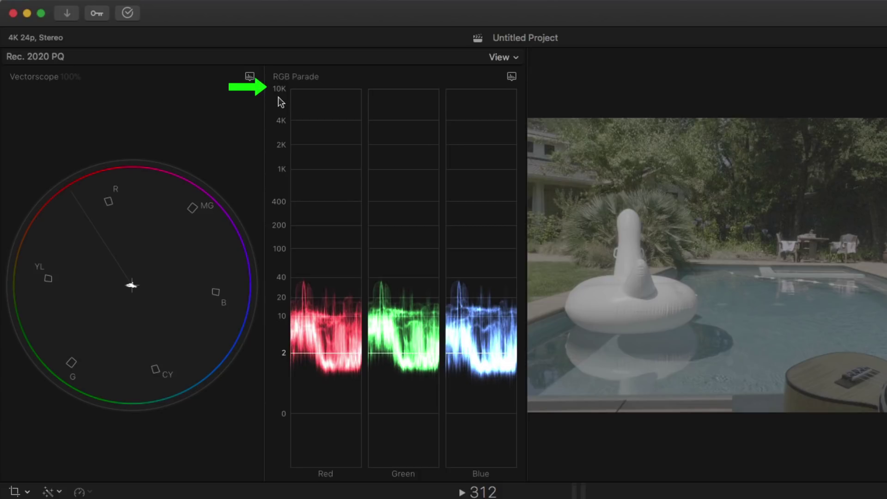
pyautogui.click(512, 76)
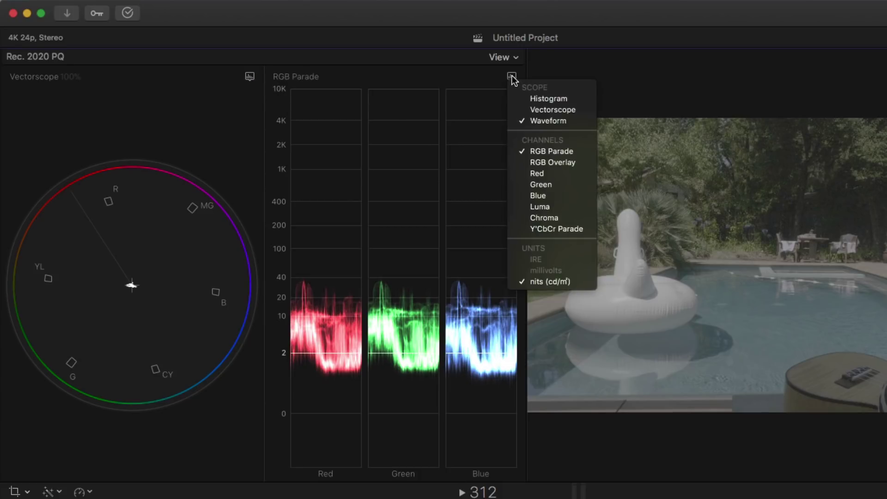
pyautogui.click(555, 286)
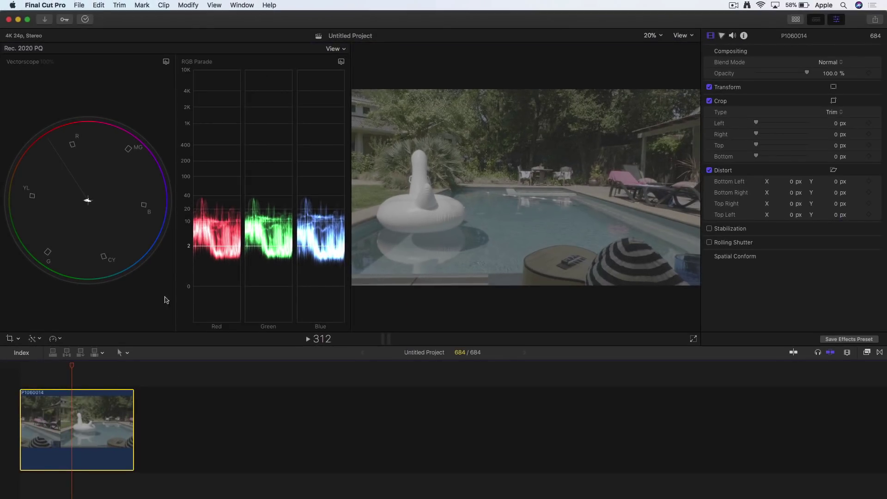
pyautogui.click(73, 432)
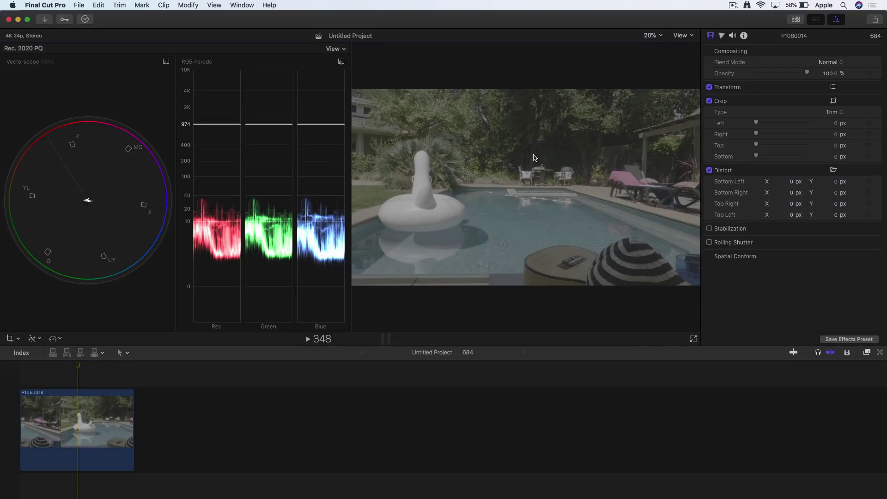
pyautogui.click(81, 374)
pyautogui.press('super+6')
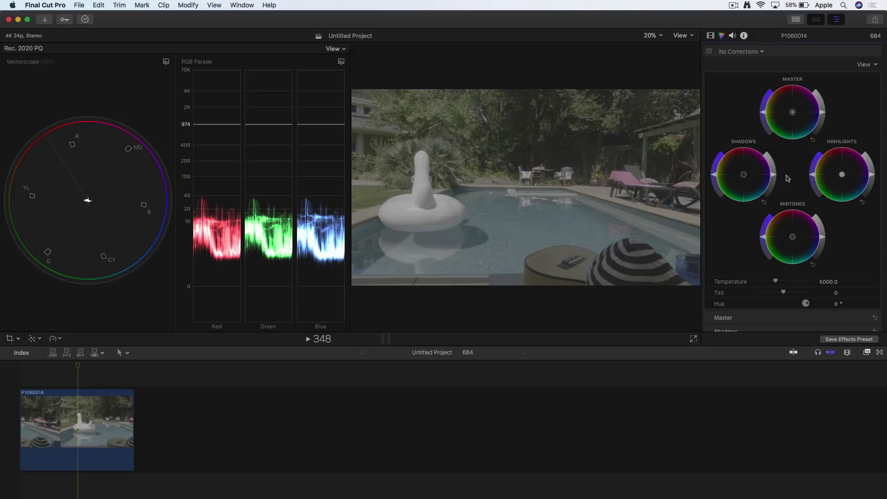
# In the pool clip's Color Wheels grade, brighten the highlights and pull the shadows down further.
pyautogui.moveTo(872, 176); pyautogui.dragTo(862, 145)
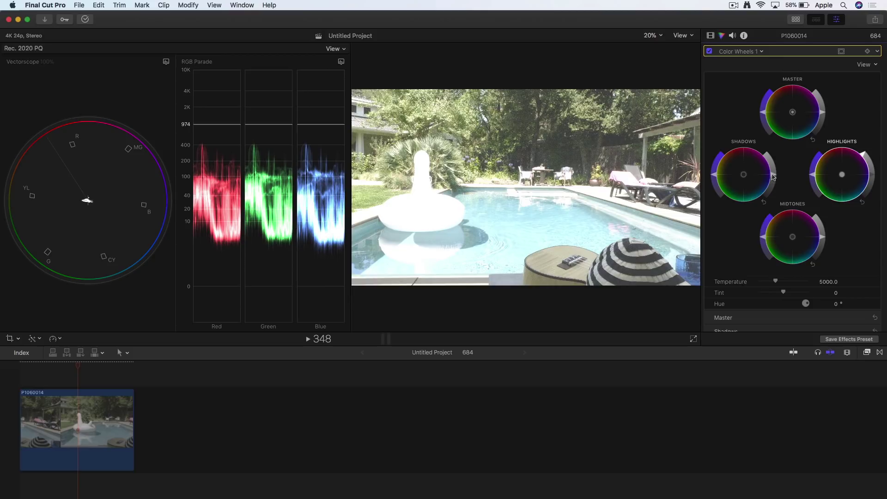
pyautogui.moveTo(774, 177); pyautogui.dragTo(777, 200)
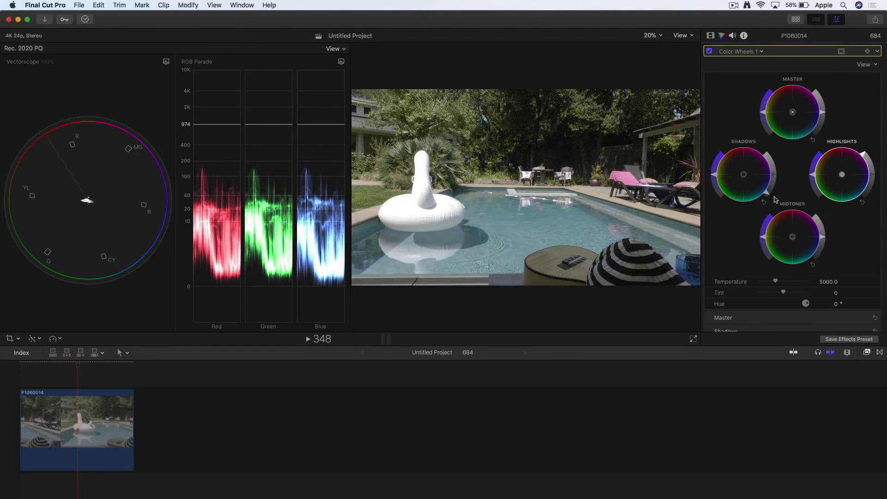
pyautogui.moveTo(866, 157); pyautogui.dragTo(830, 140)
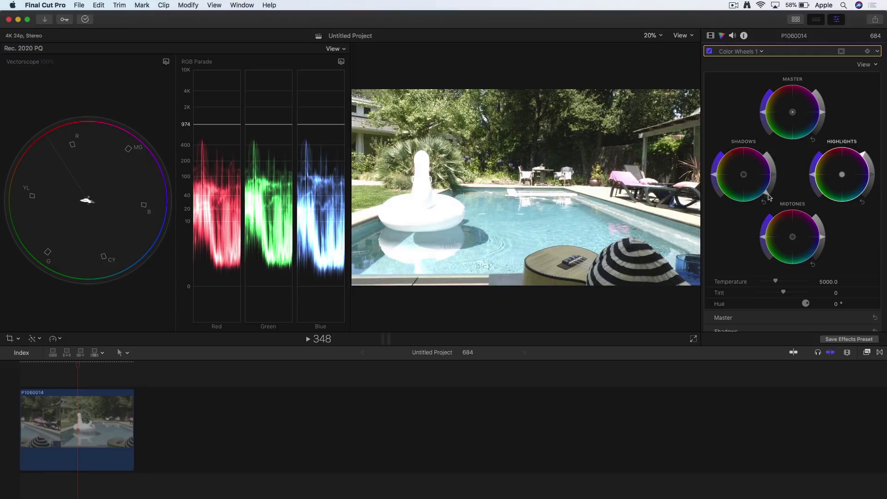
pyautogui.moveTo(769, 197); pyautogui.dragTo(765, 207)
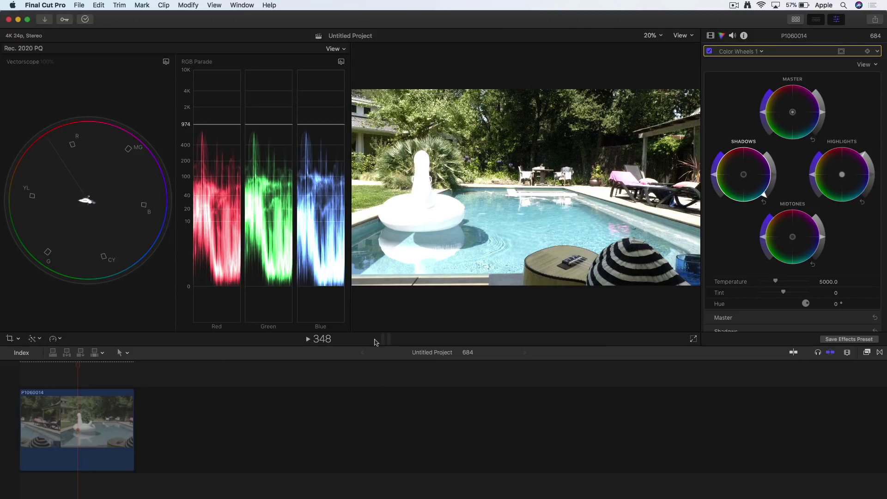
pyautogui.click(54, 5)
pyautogui.click(60, 32)
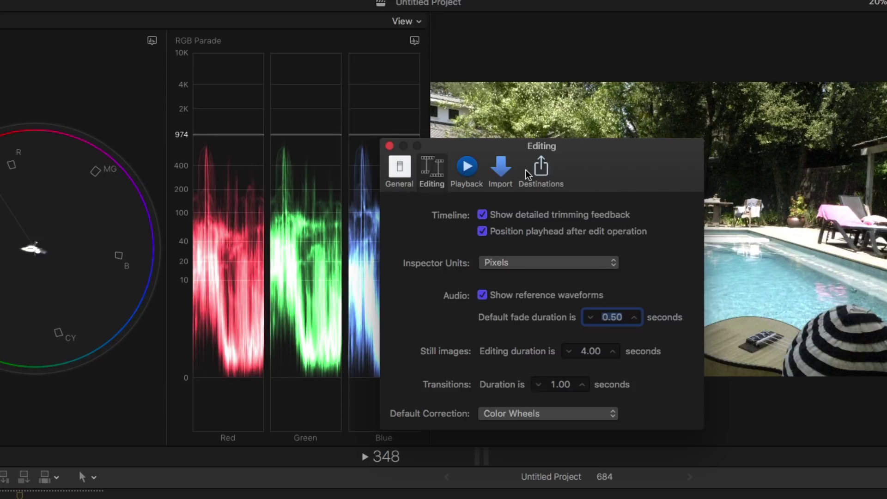
pyautogui.moveTo(581, 153); pyautogui.dragTo(361, 119)
pyautogui.click(254, 137)
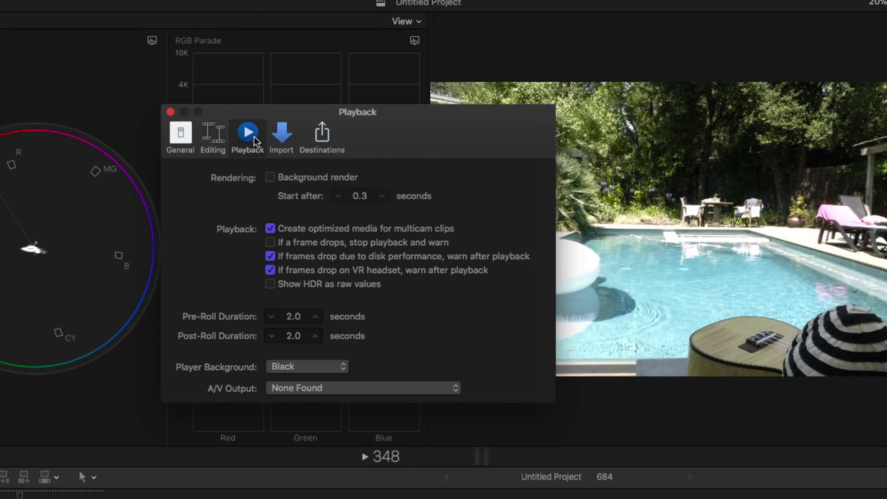
pyautogui.moveTo(452, 125); pyautogui.dragTo(368, 77)
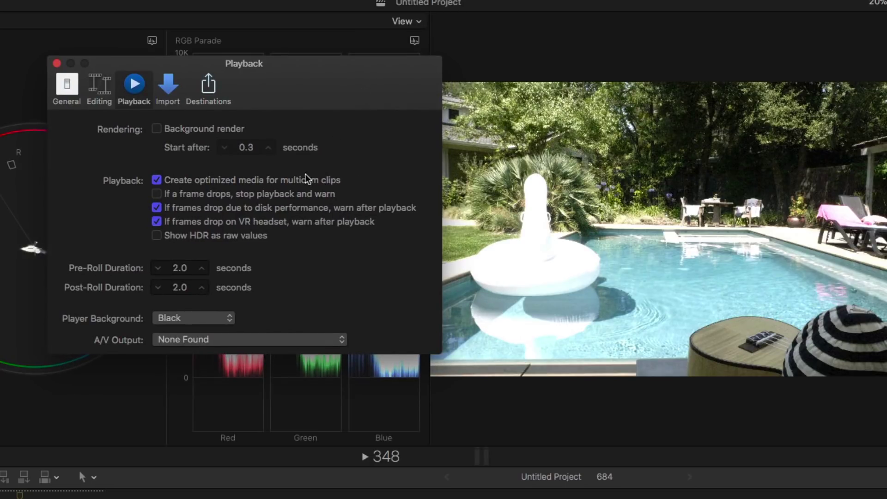
pyautogui.click(157, 236)
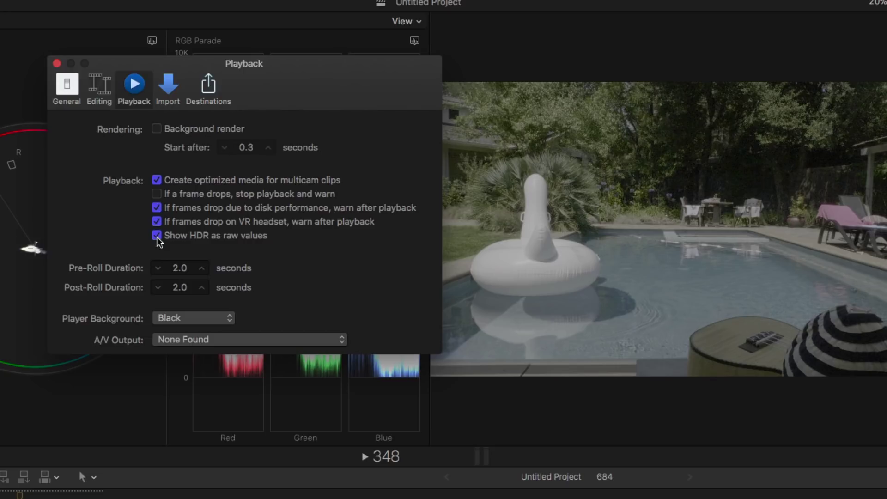
pyautogui.click(157, 236)
pyautogui.moveTo(266, 101); pyautogui.dragTo(293, 175)
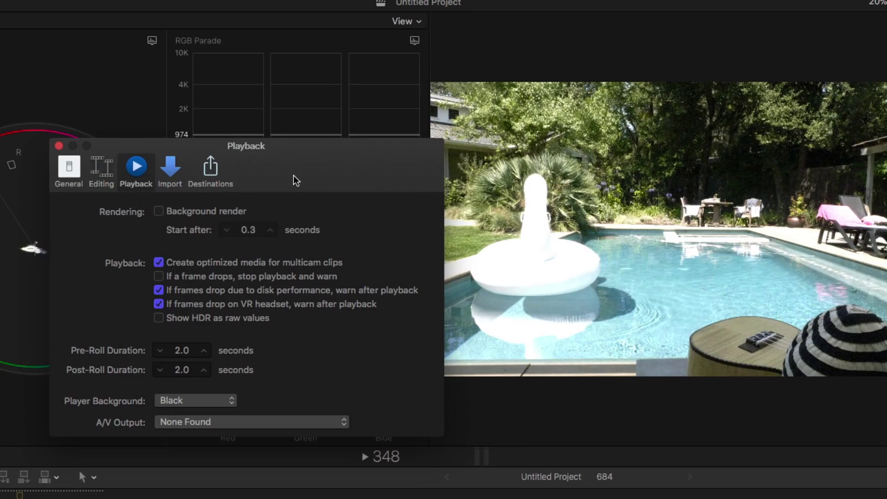
pyautogui.moveTo(334, 160); pyautogui.dragTo(331, 142)
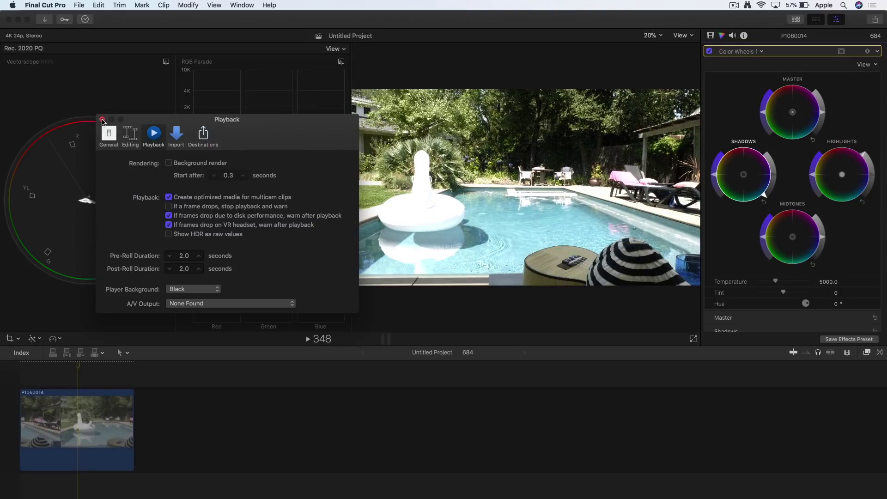
pyautogui.click(55, 126)
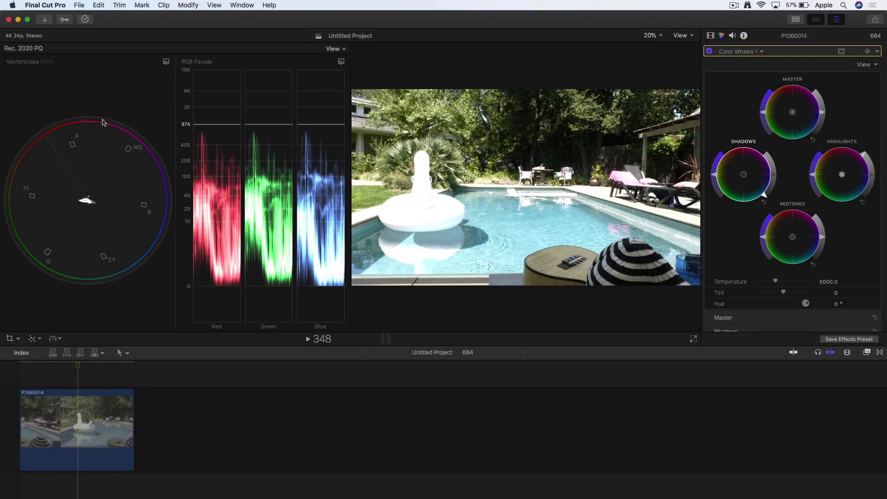
# Drag the HDR Tools effect from the Effects browser onto clip P1060014.
pyautogui.click(80, 369)
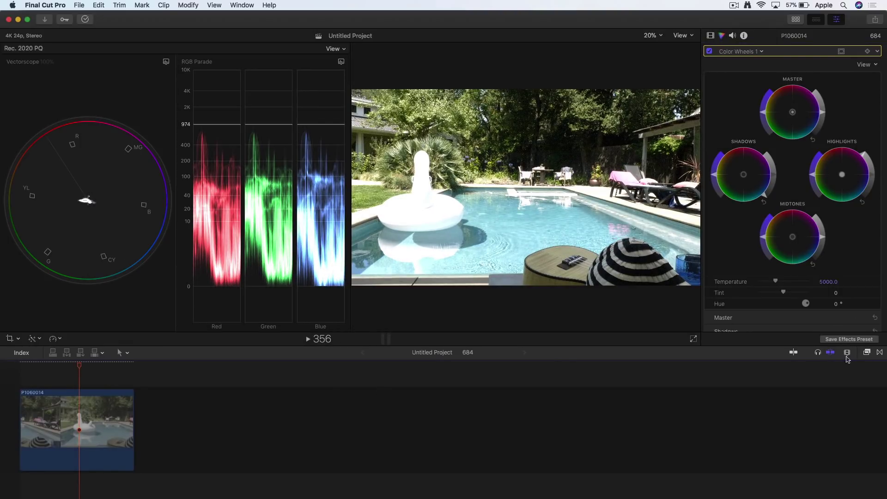
pyautogui.click(866, 353)
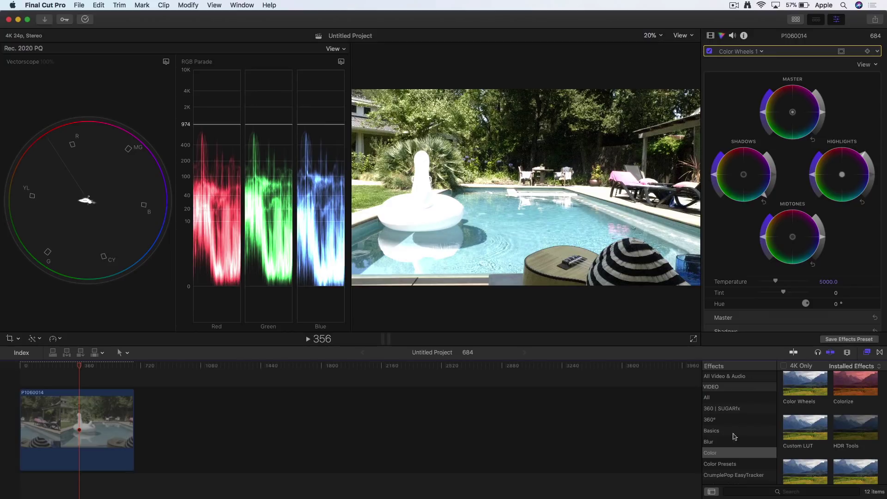
pyautogui.scroll(-2, 814, 423)
pyautogui.moveTo(843, 402)
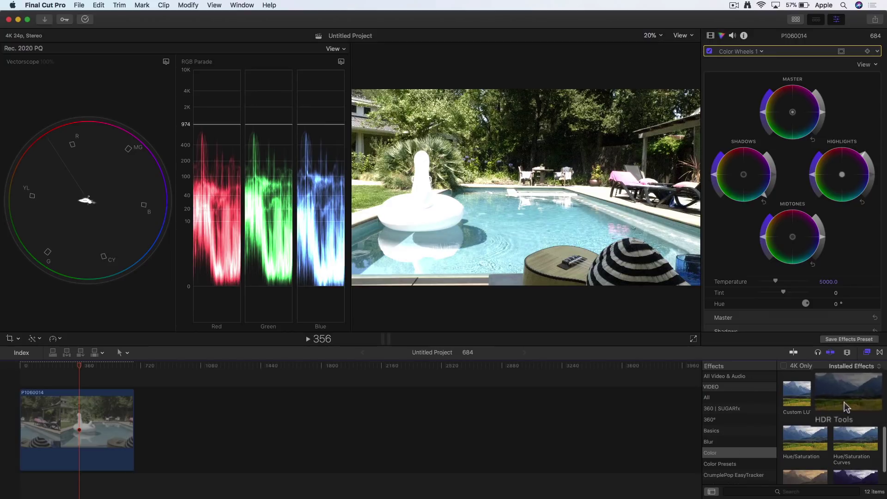
pyautogui.moveTo(843, 402); pyautogui.dragTo(76, 414)
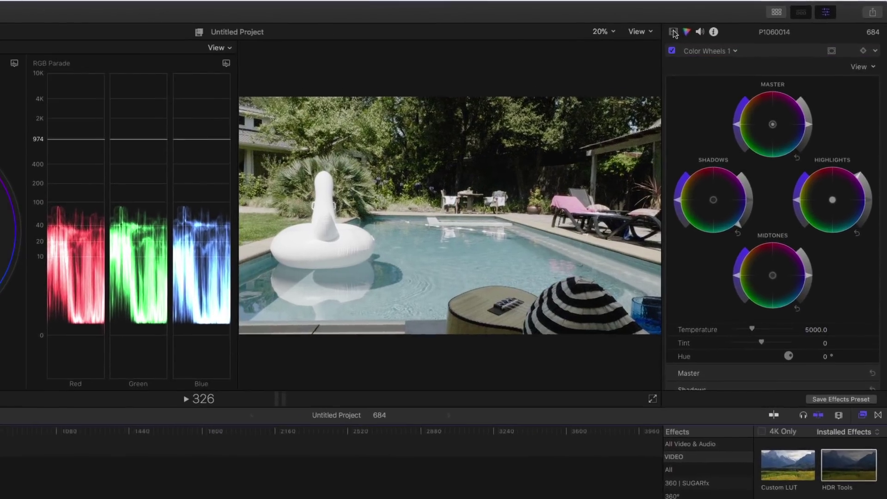
# Keep the HDR Tools mode at HDR to Rec. 709 SDR in the Video inspector.
pyautogui.click(711, 36)
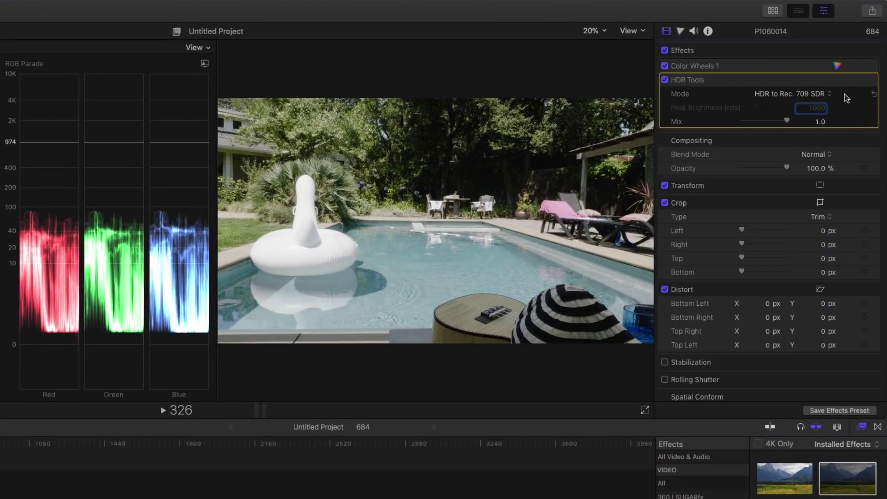
pyautogui.click(830, 94)
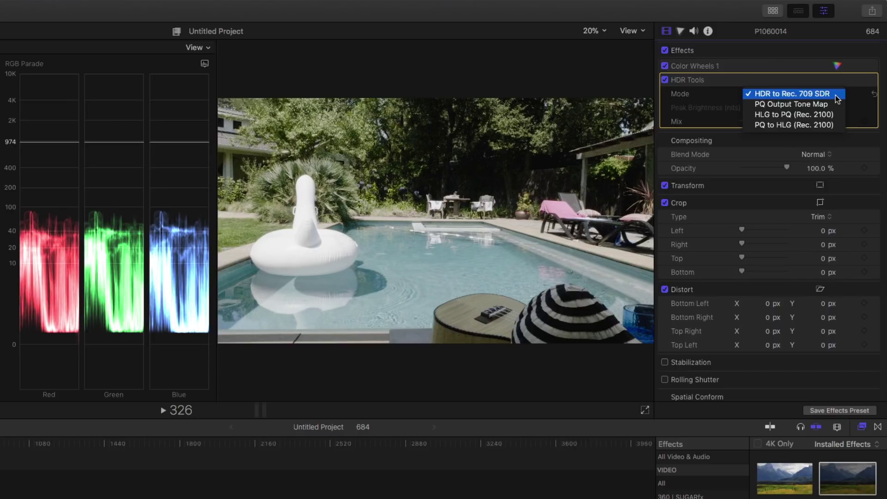
pyautogui.click(835, 96)
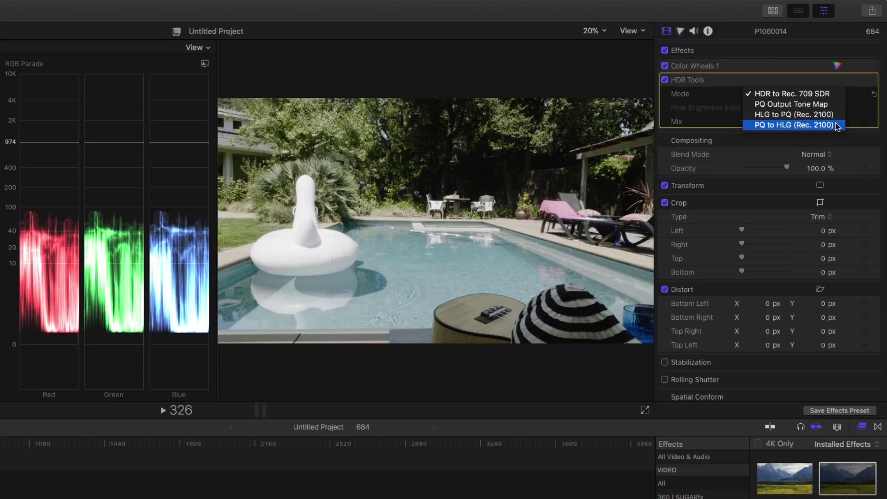
pyautogui.click(794, 79)
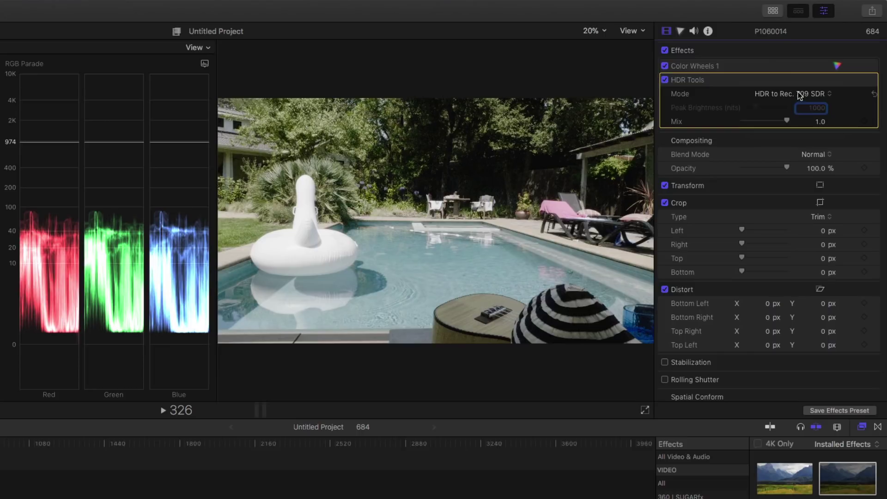